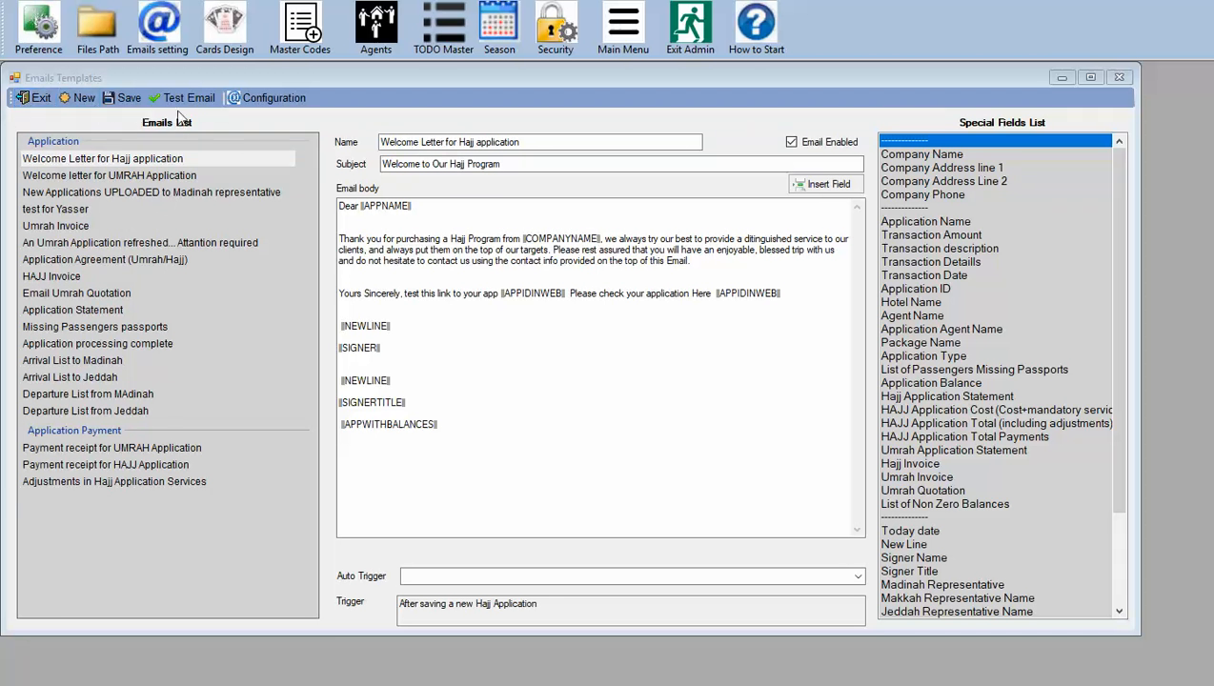
Review the email configuration settings, including the Enable Sending Emails option, and close them without saving.
left_click(279, 103)
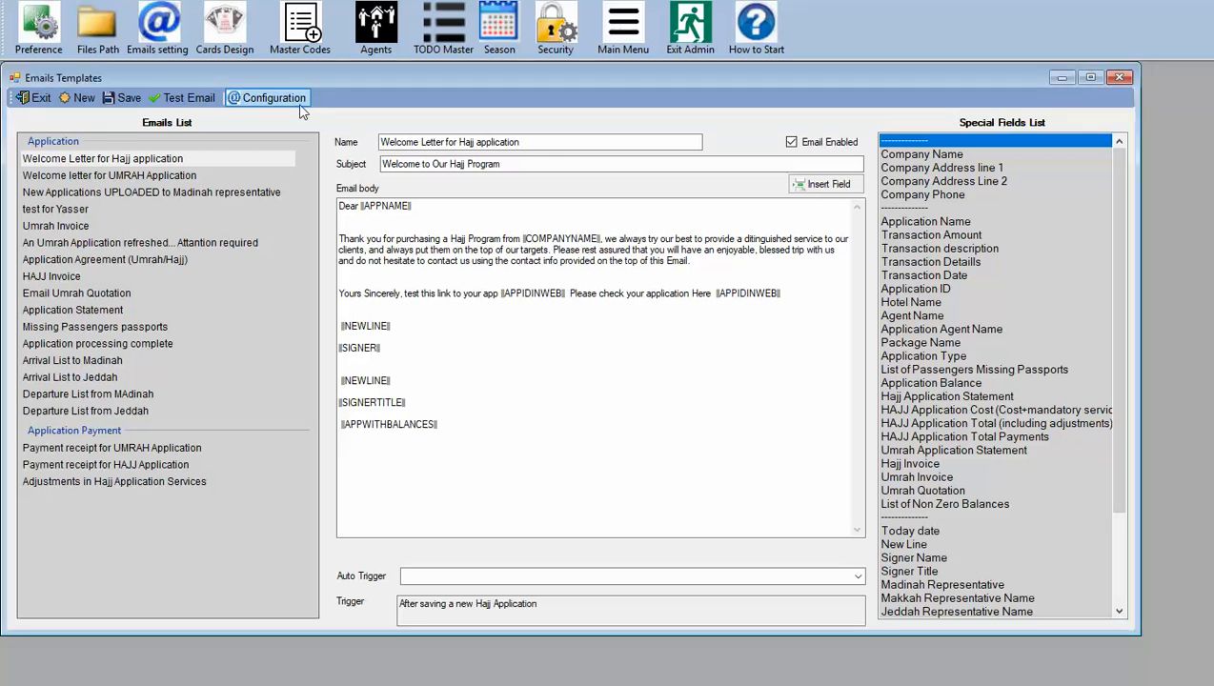
left_click(267, 99)
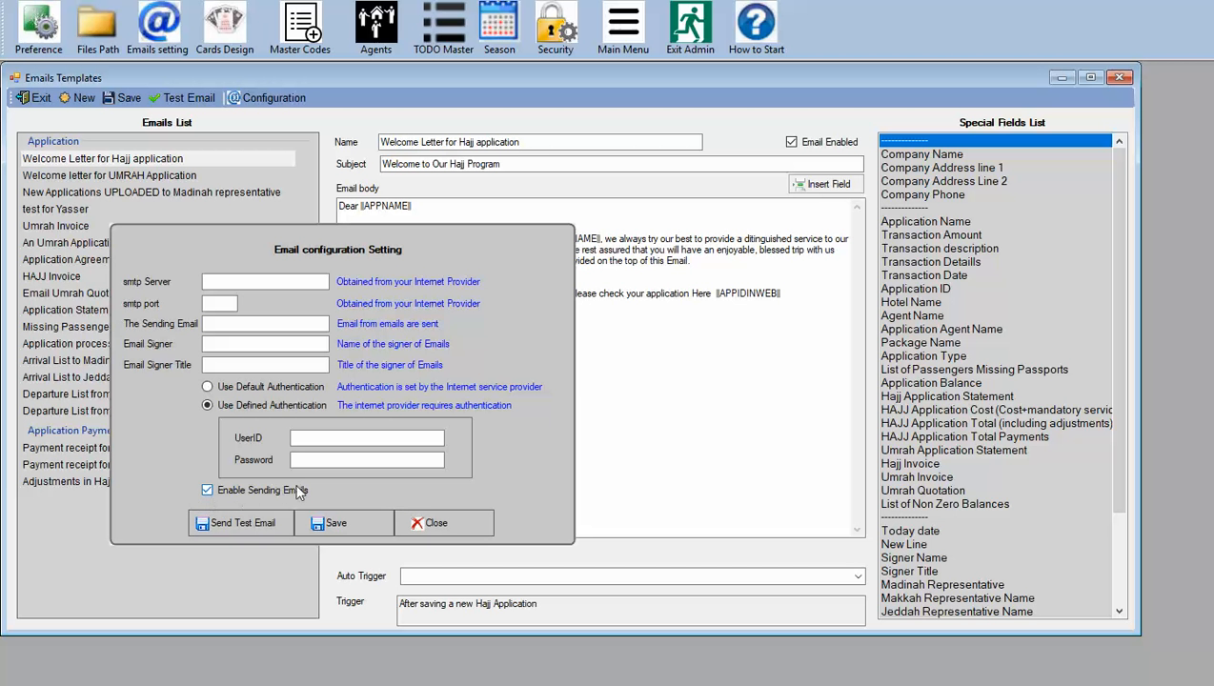
left_click(208, 489)
left_click(252, 490)
left_click(426, 524)
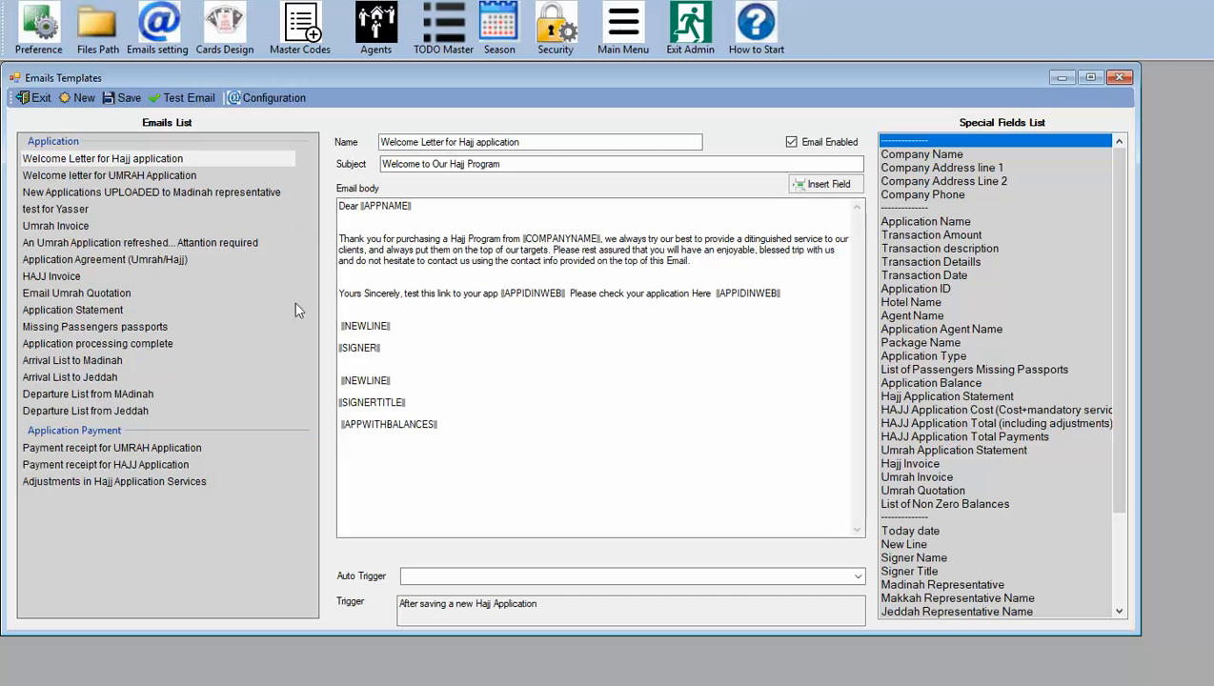
Look at the UMRAH welcome letter template, return to the Hajj application one, and examine its name and subject.
left_click(86, 177)
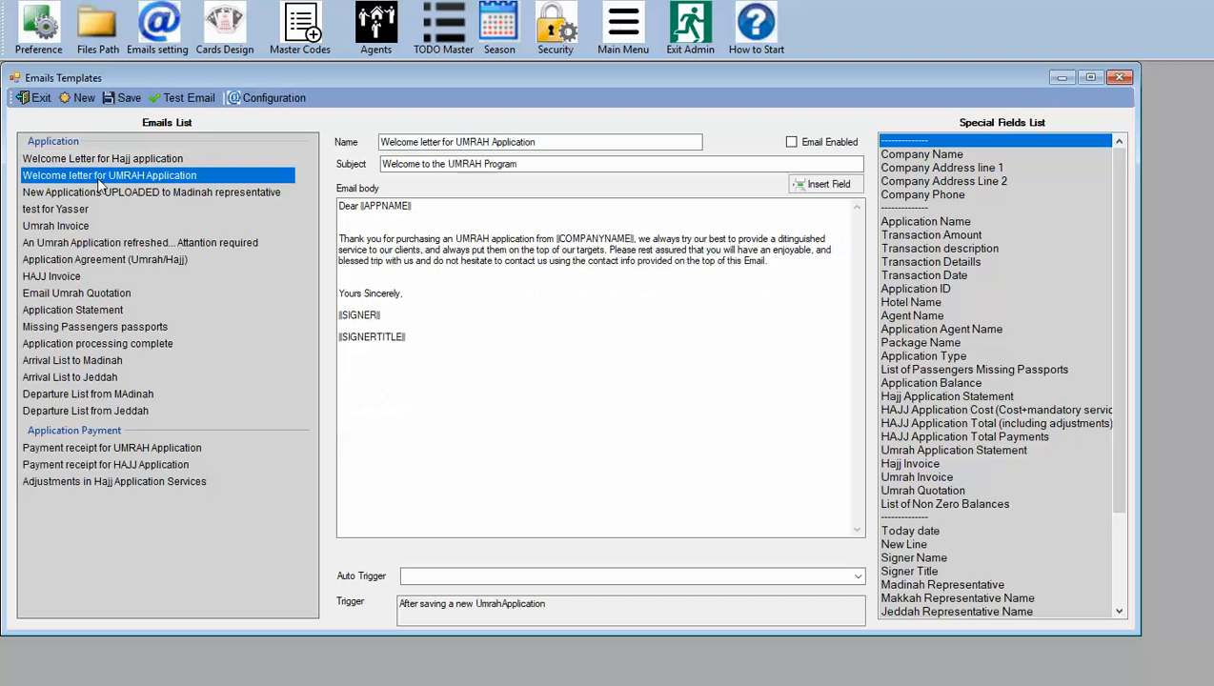
left_click(108, 160)
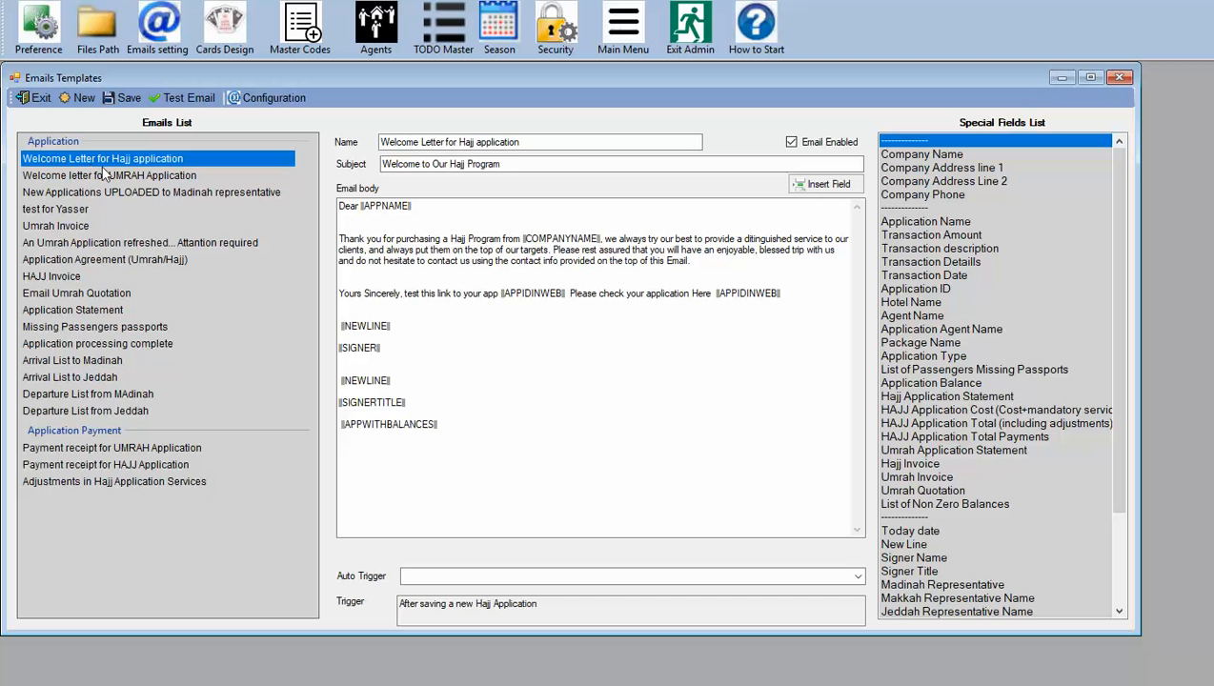
left_click(380, 142)
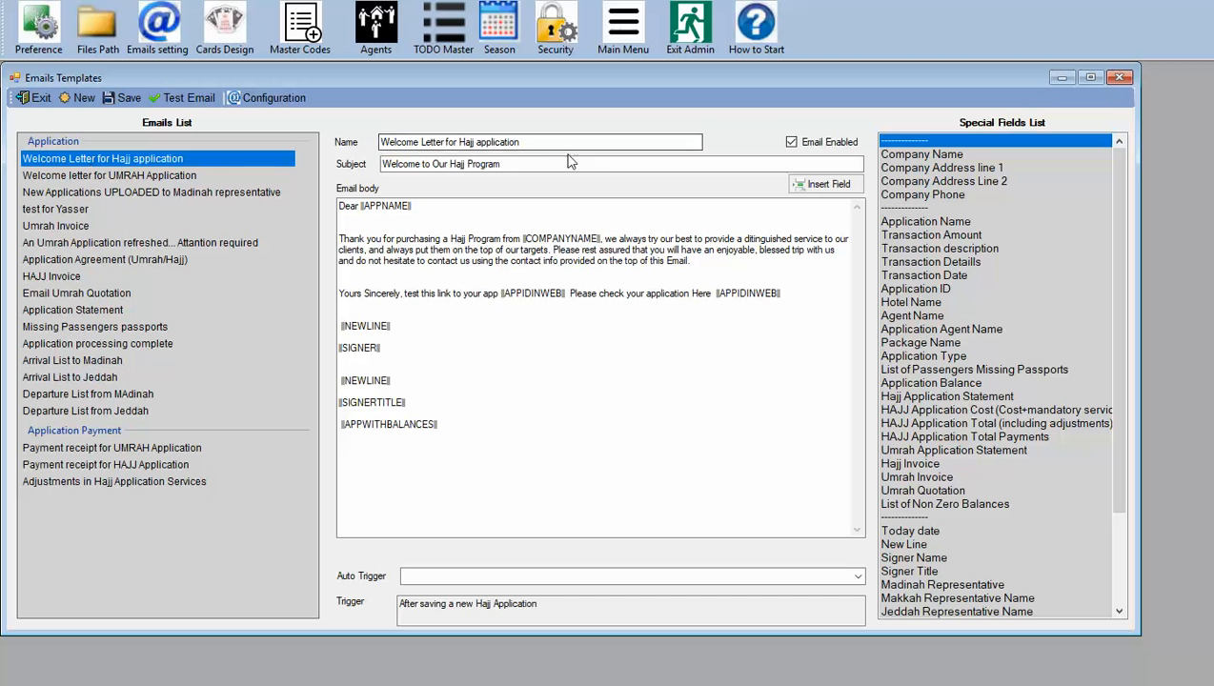
left_click(526, 143)
left_click_drag(527, 143, 380, 142)
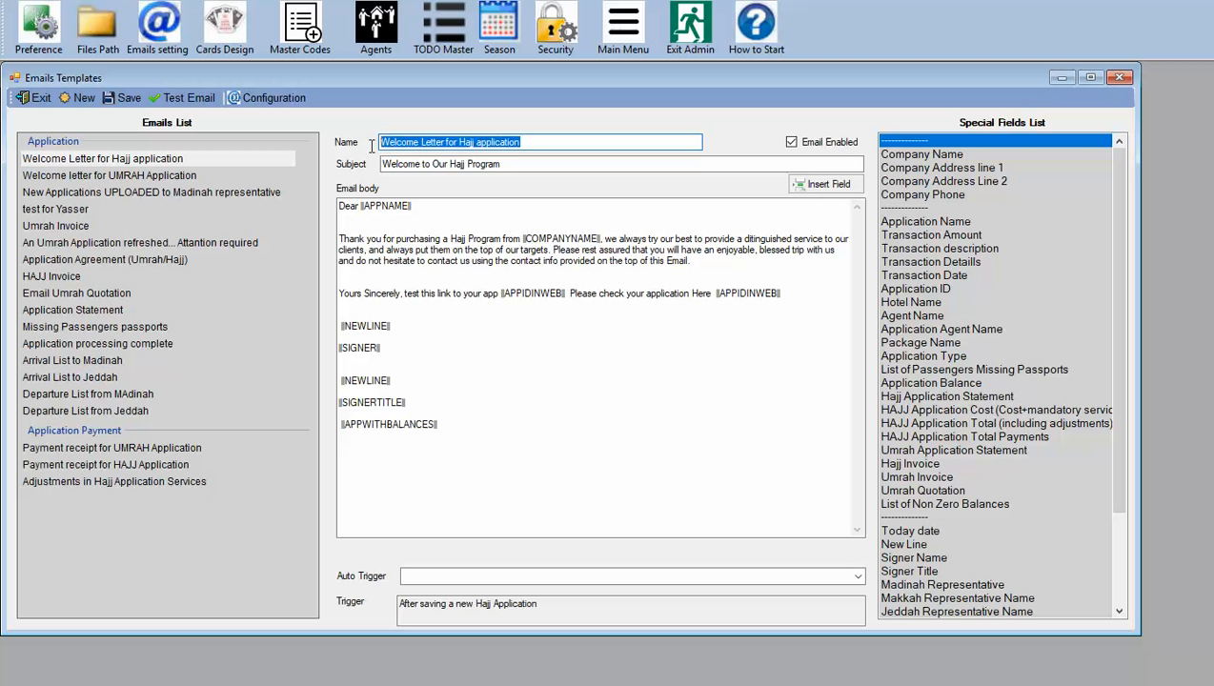
left_click_drag(537, 166, 378, 163)
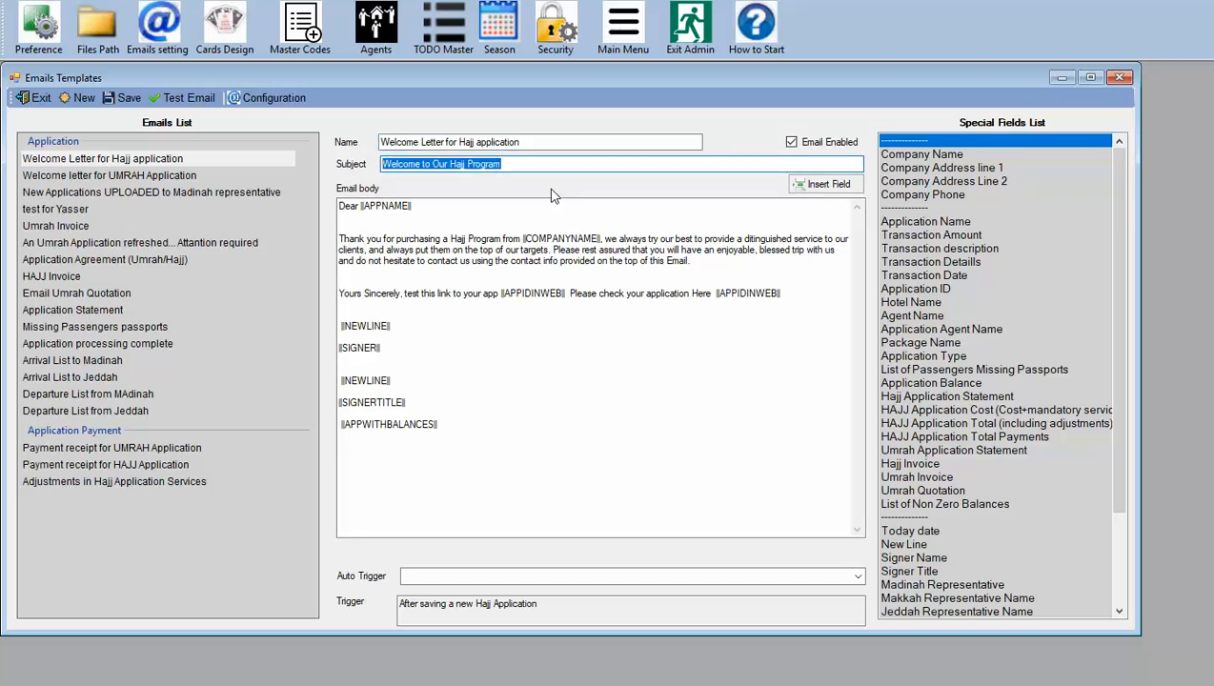
Examine the Hajj welcome letter's thank-you paragraph and the APPIDINWEB field at the end of the Yours Sincerely line.
left_click(524, 347)
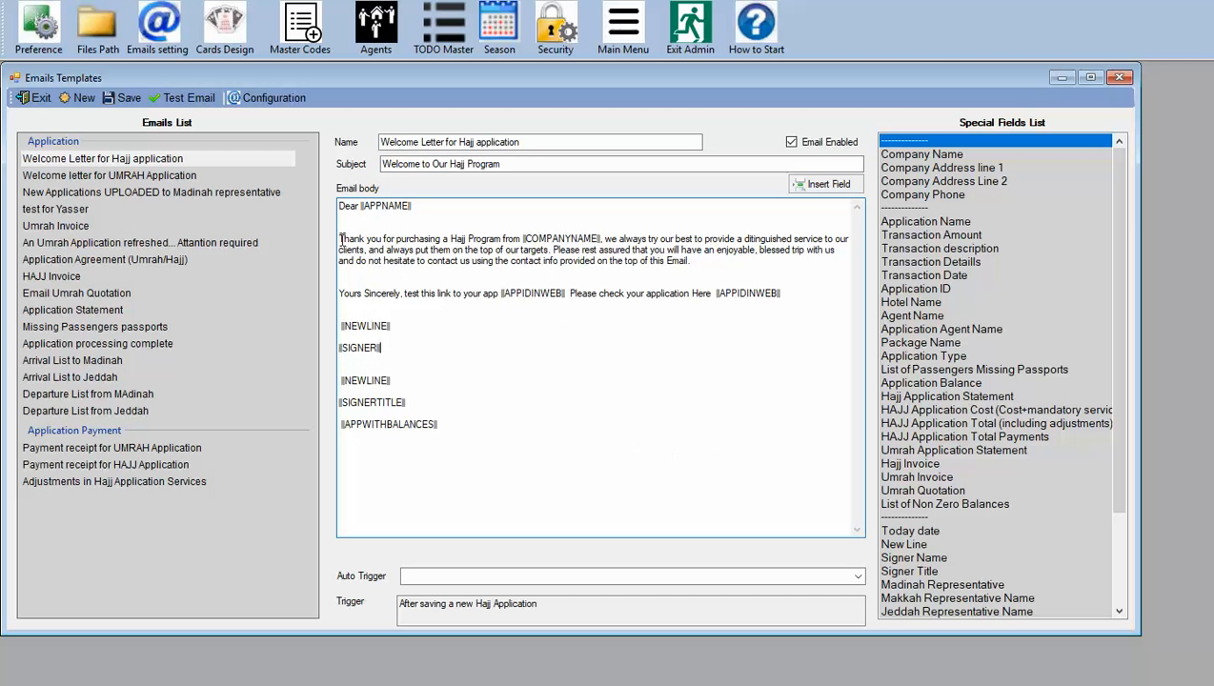
left_click_drag(340, 239, 700, 271)
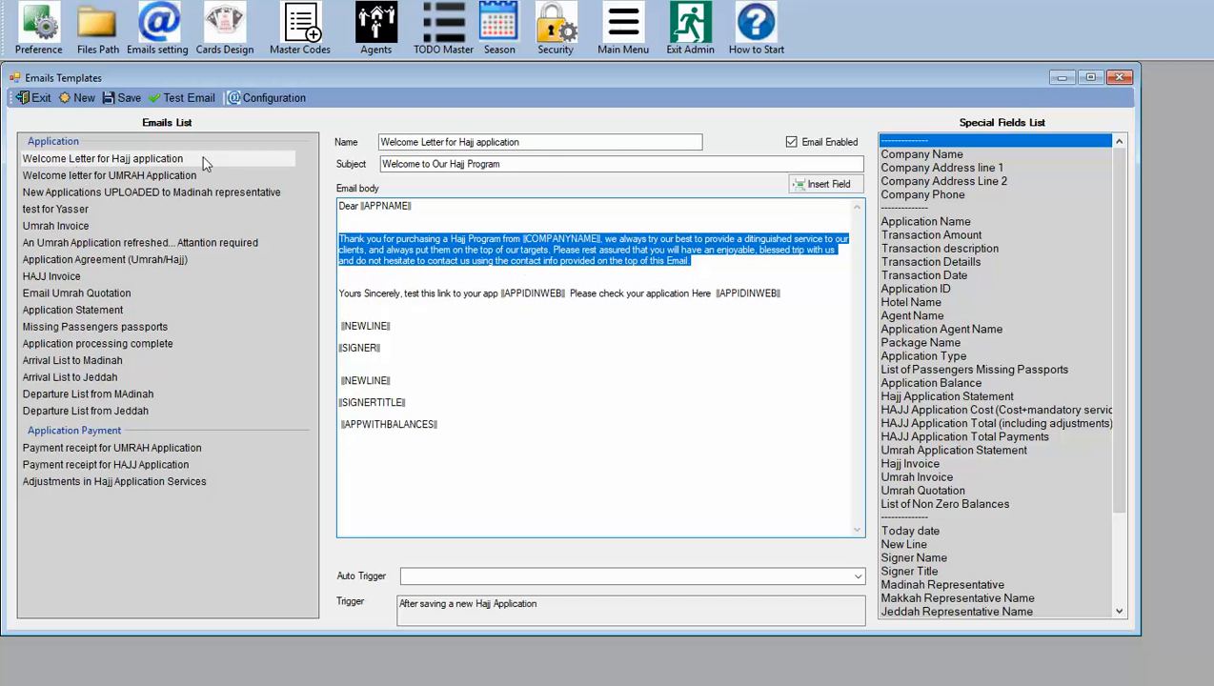
left_click(553, 265)
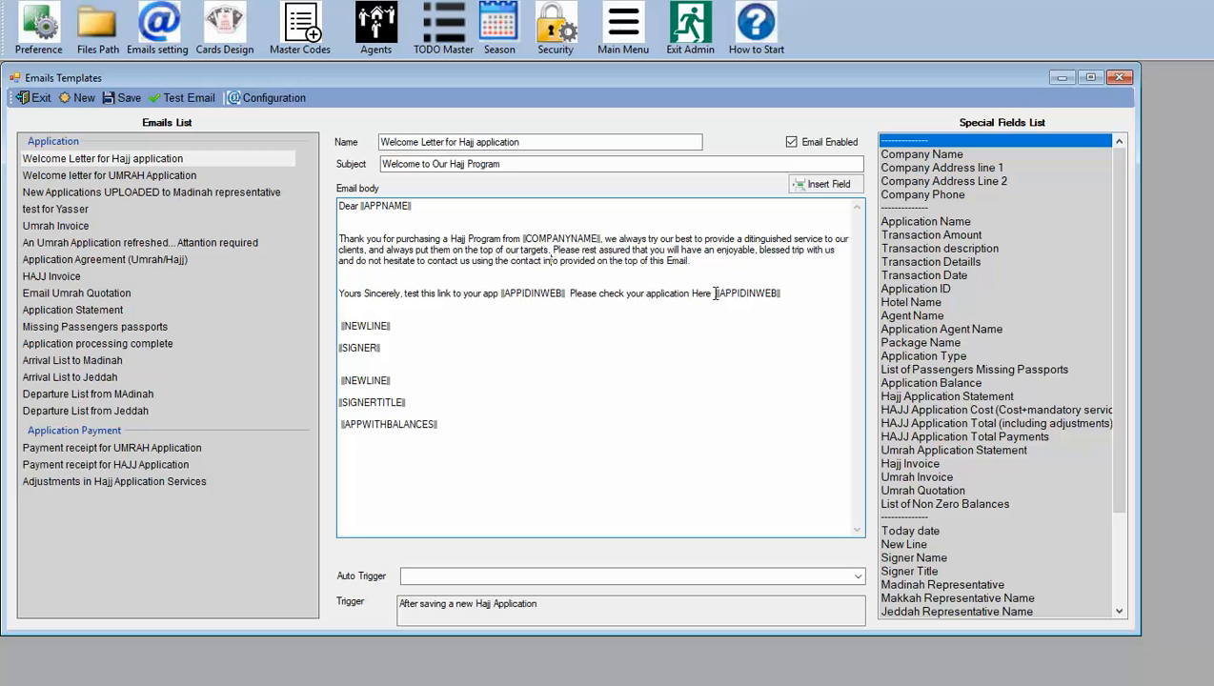
left_click_drag(718, 294, 728, 296)
left_click_drag(775, 292, 793, 292)
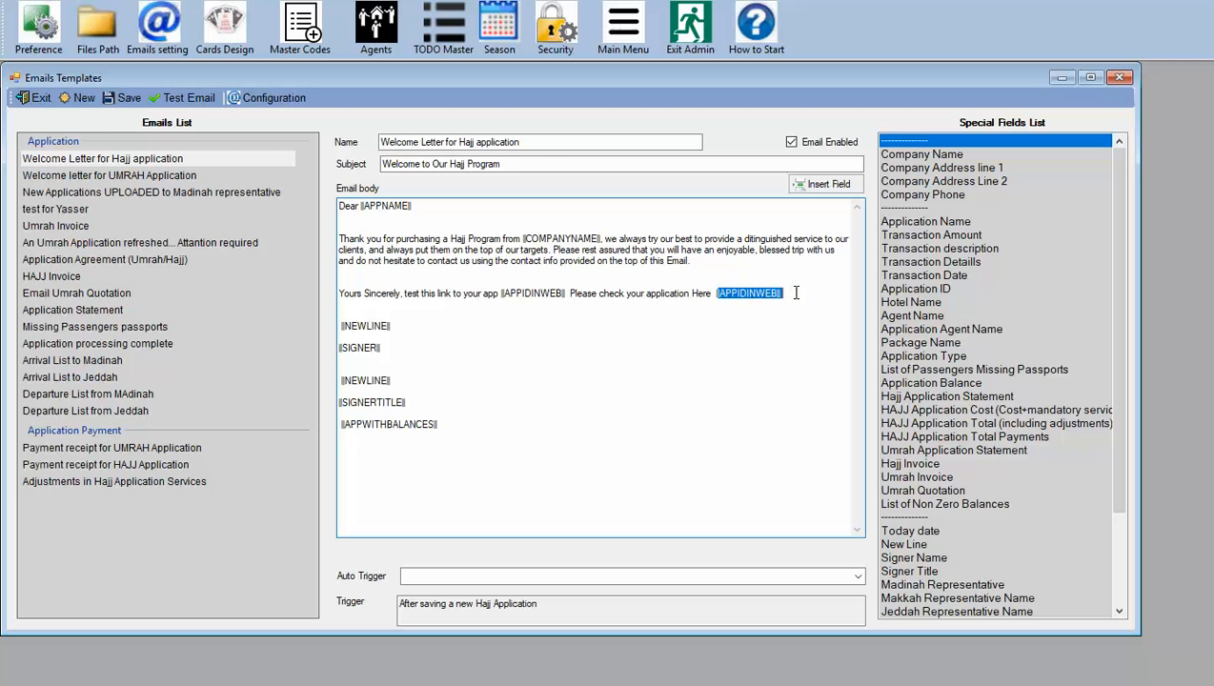
Insert the Company Name special field on the blank line above "Yours Sincerely" in the Hajj welcome letter.
left_click(500, 356)
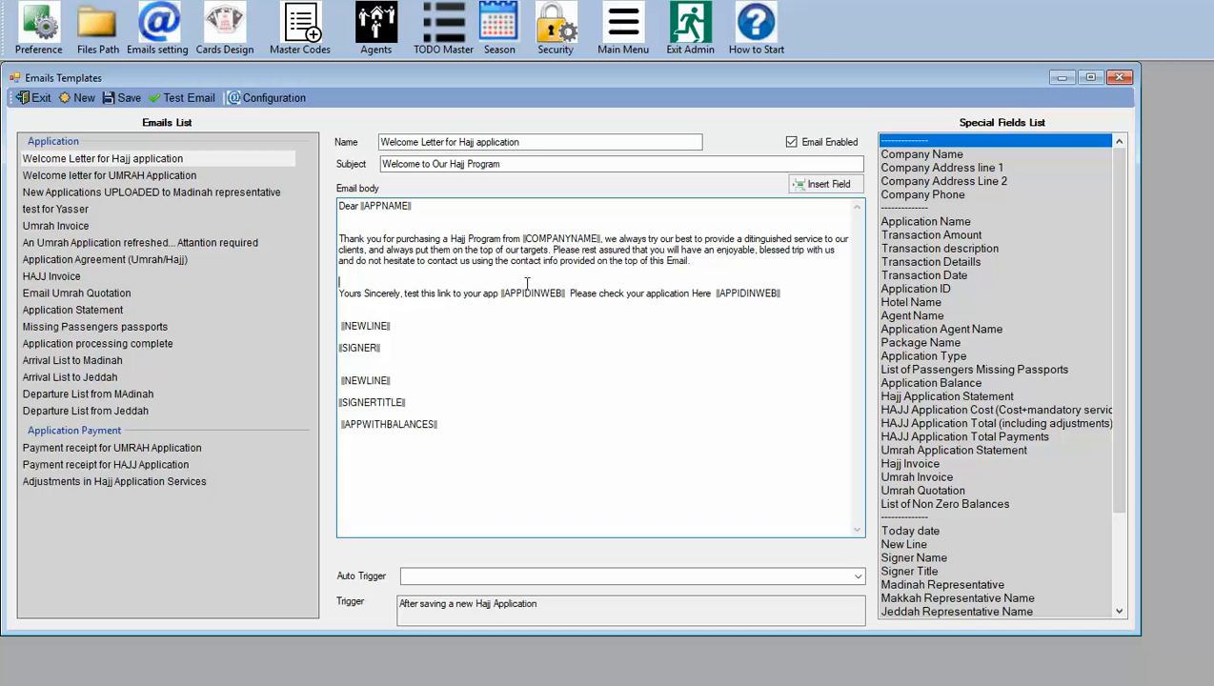
left_click(921, 157)
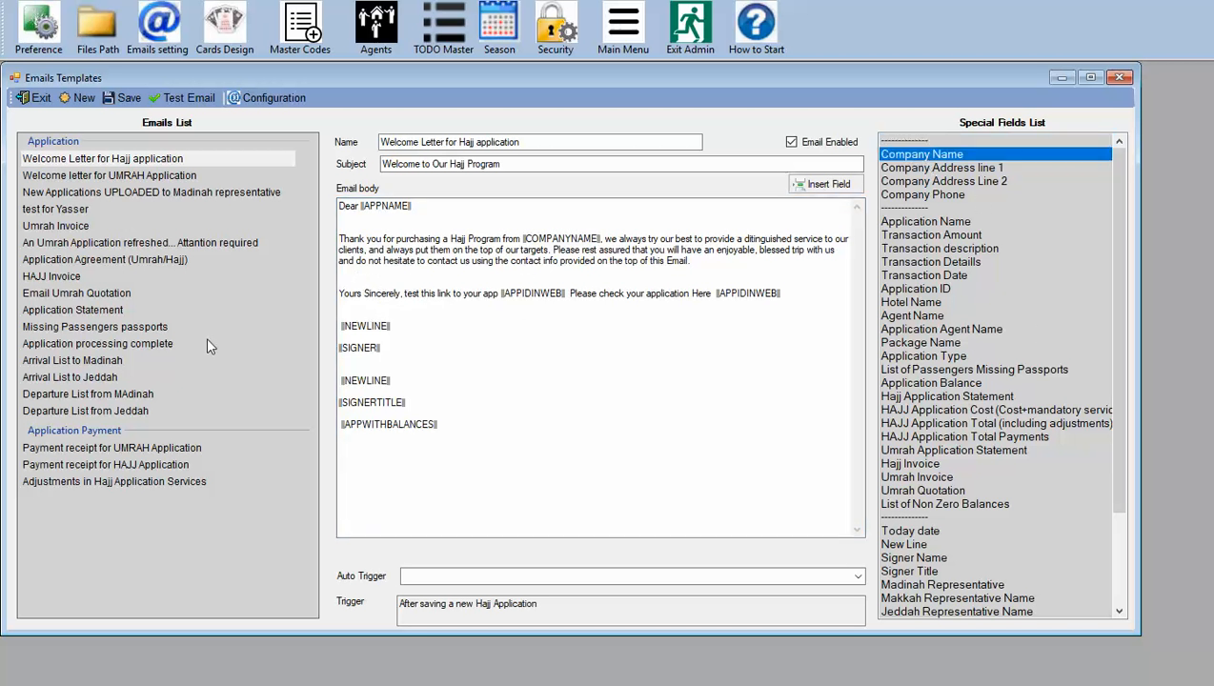
left_click(825, 184)
left_click(423, 282)
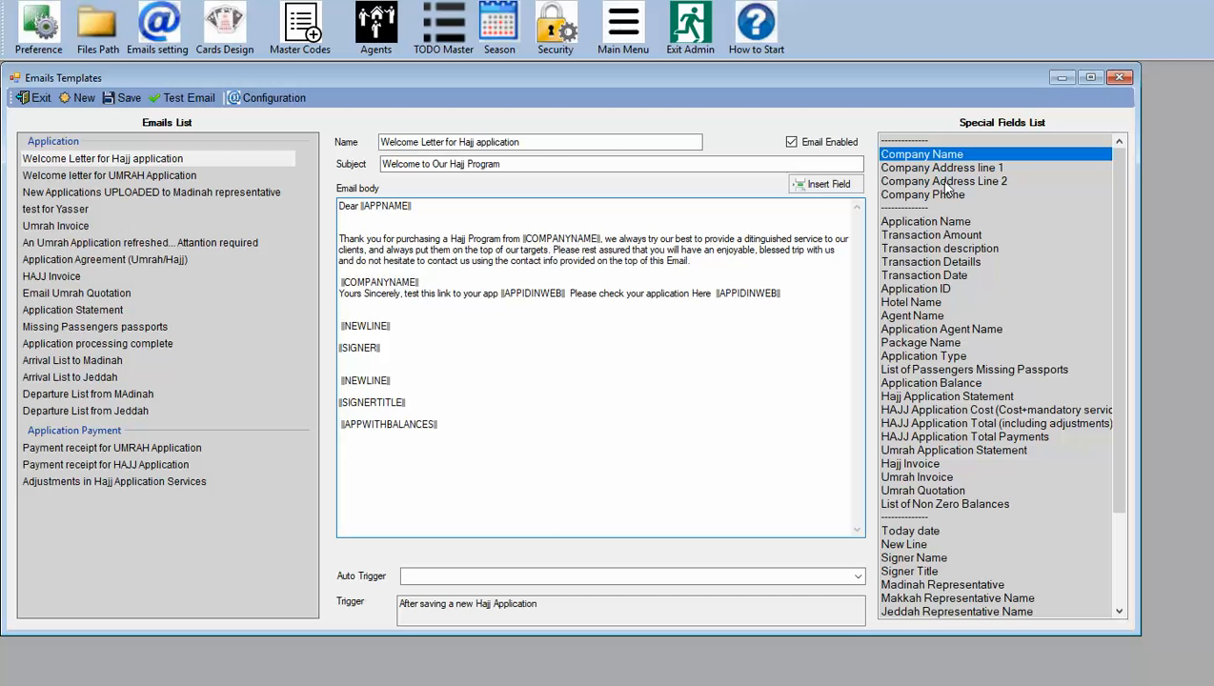
Browse the special fields available for templates, including Hajj Invoice, Umrah Invoice, Umrah Quotation and List of Non Zero Balances.
scroll(1096, 439, "down", 3)
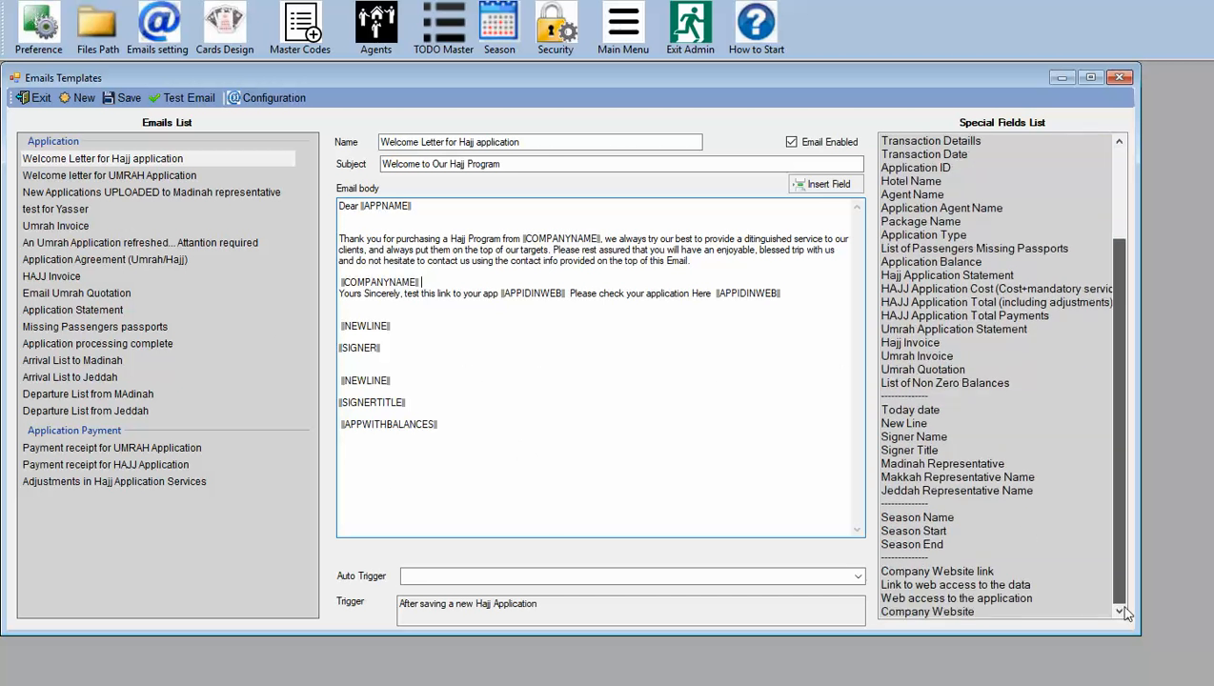
scroll(1106, 335, "up", 3)
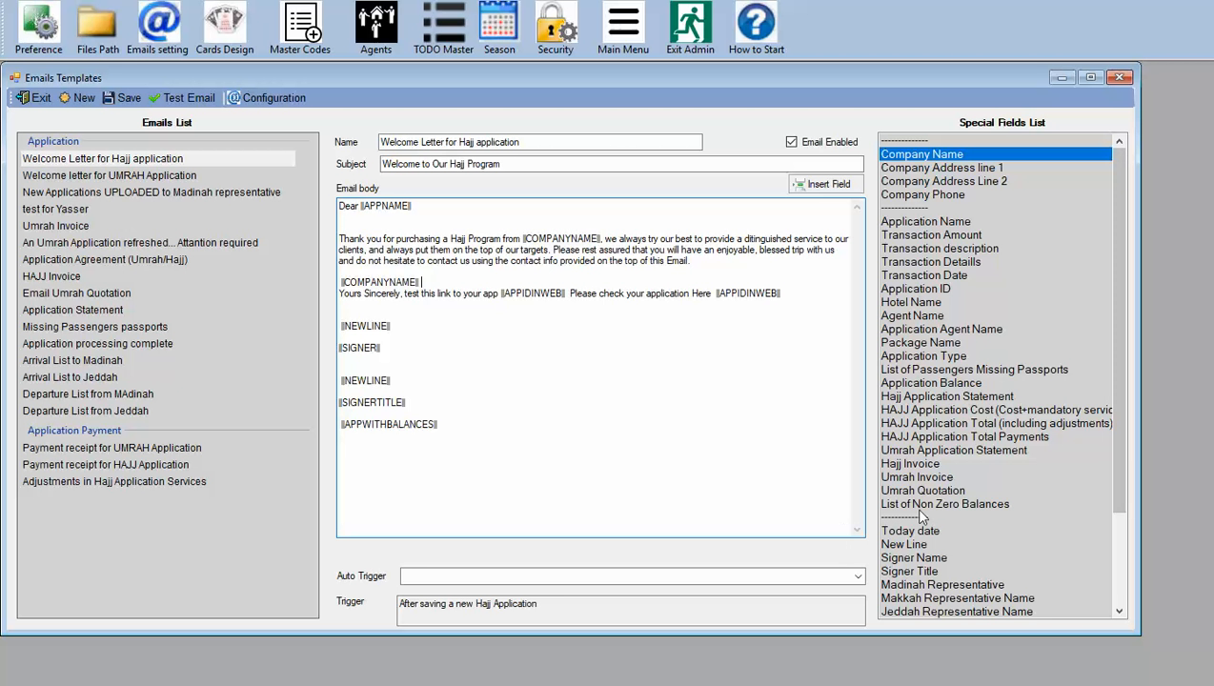
left_click(934, 467)
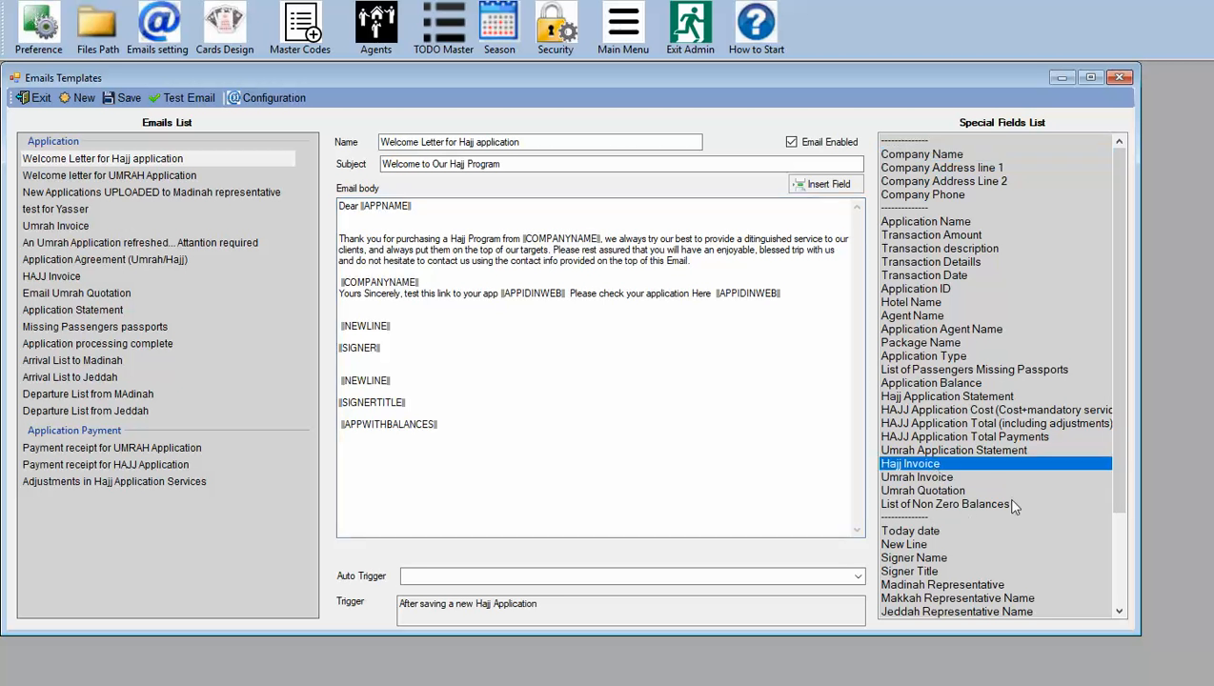
left_click(915, 478)
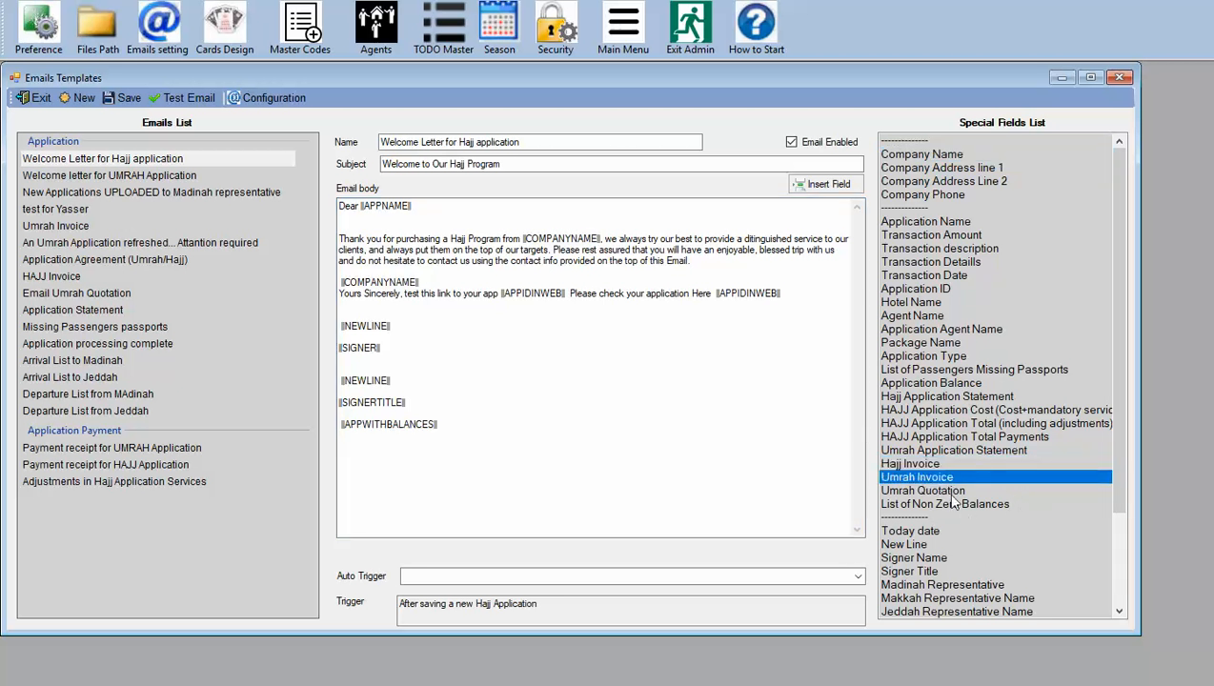
left_click(955, 492)
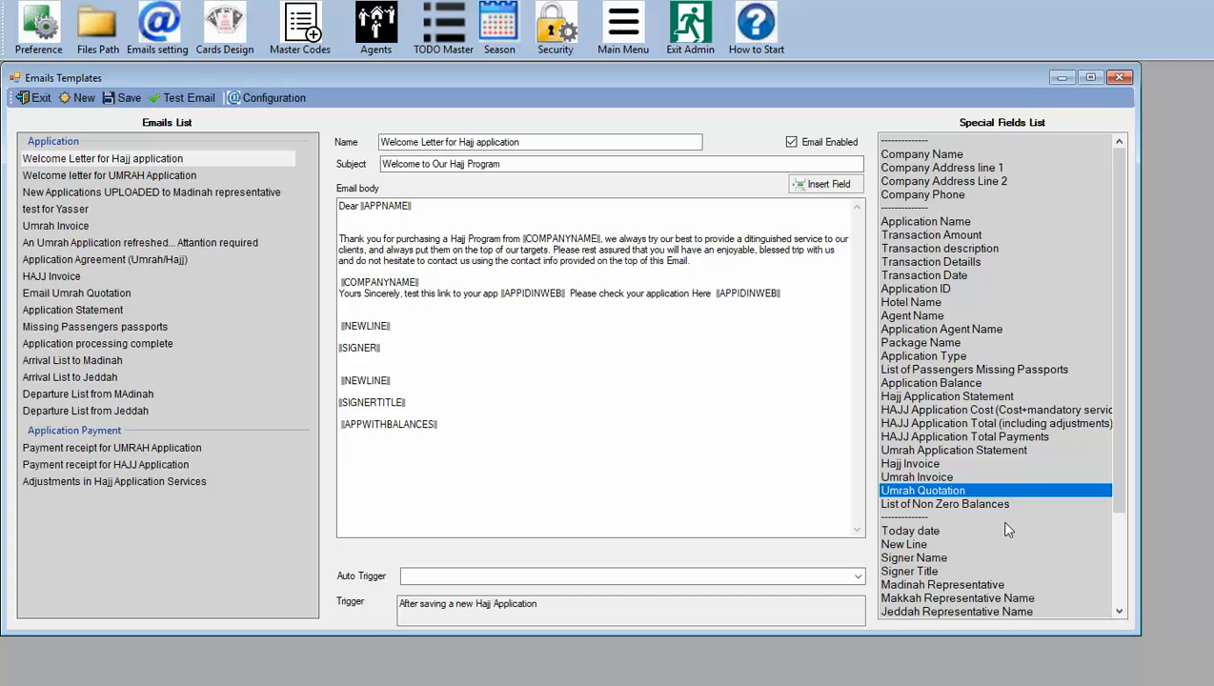
left_click(921, 505)
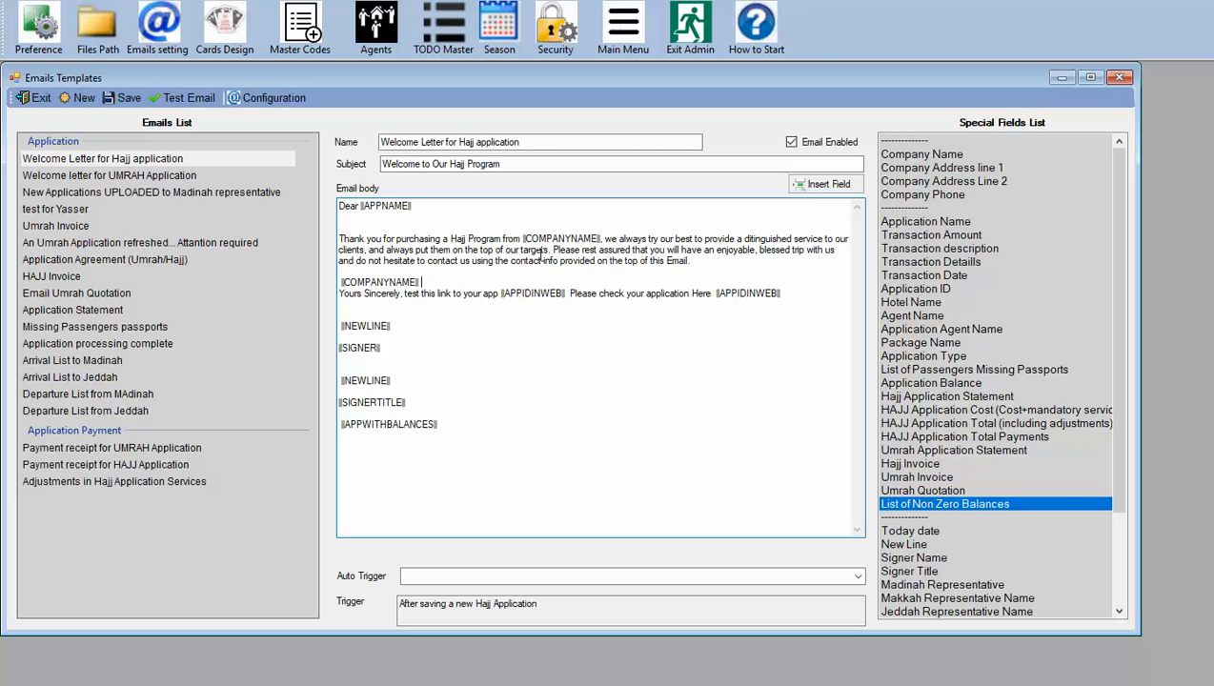
Generate a test preview of the Hajj welcome email and examine its company header, greeting, body text and application link.
left_click(183, 98)
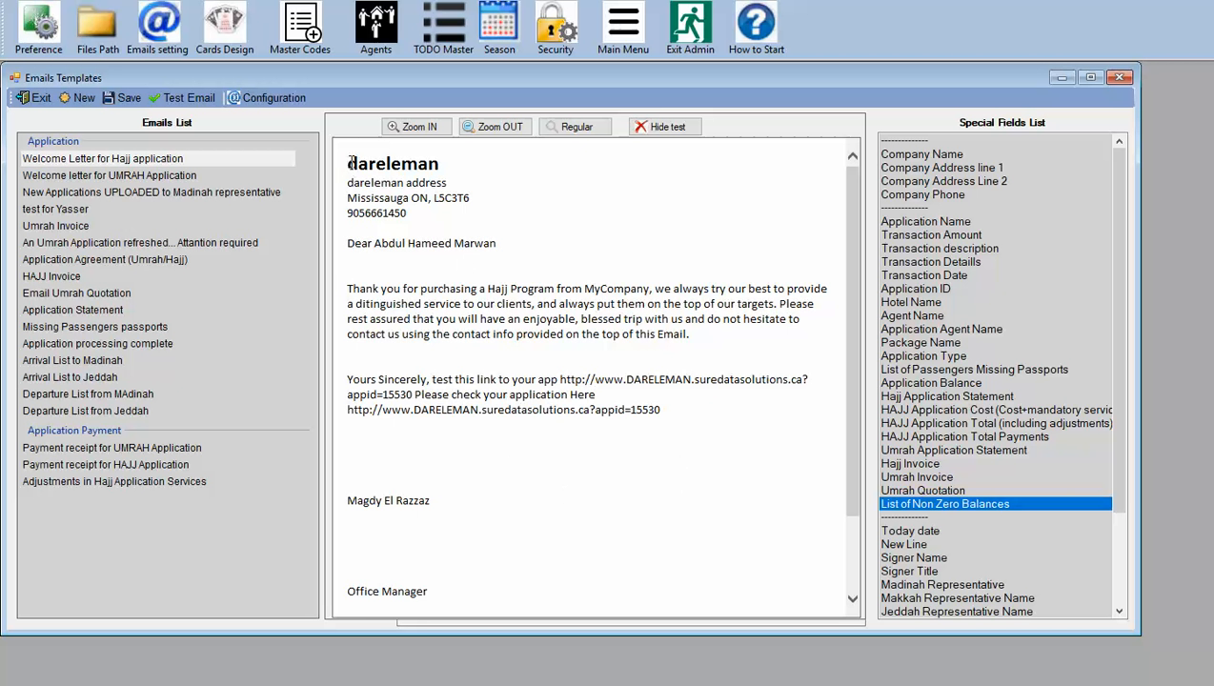
left_click_drag(351, 162, 353, 212)
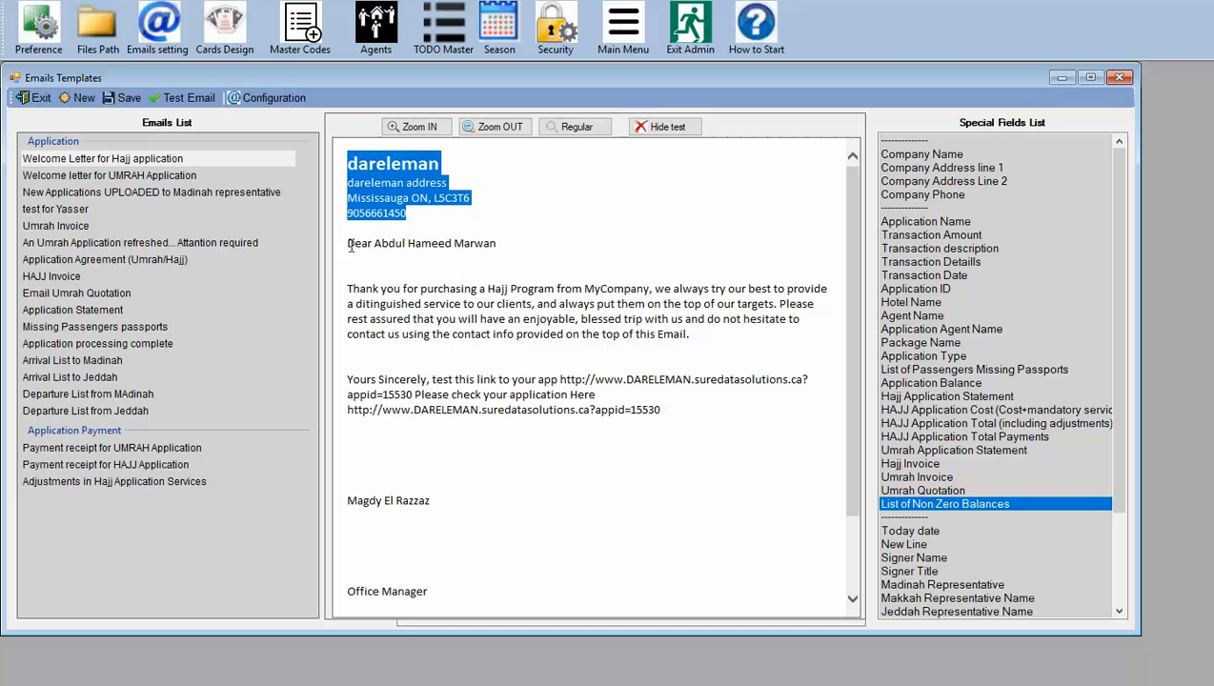
left_click_drag(348, 244, 543, 250)
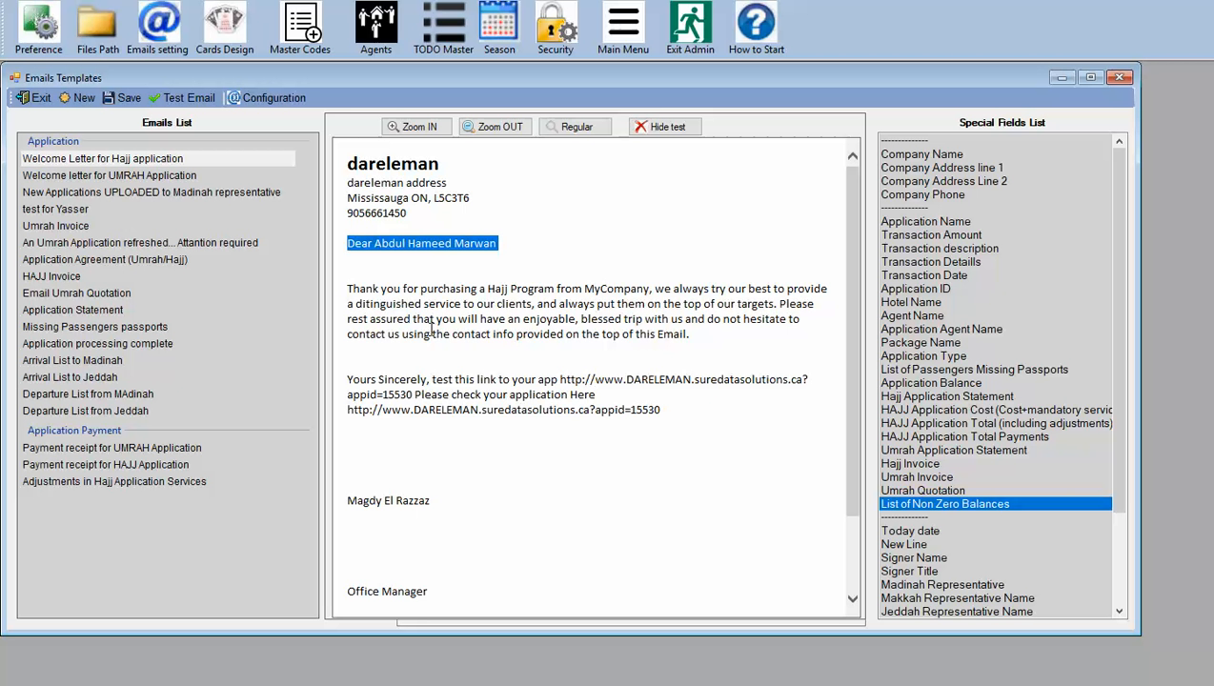
left_click_drag(350, 289, 693, 435)
left_click(542, 474)
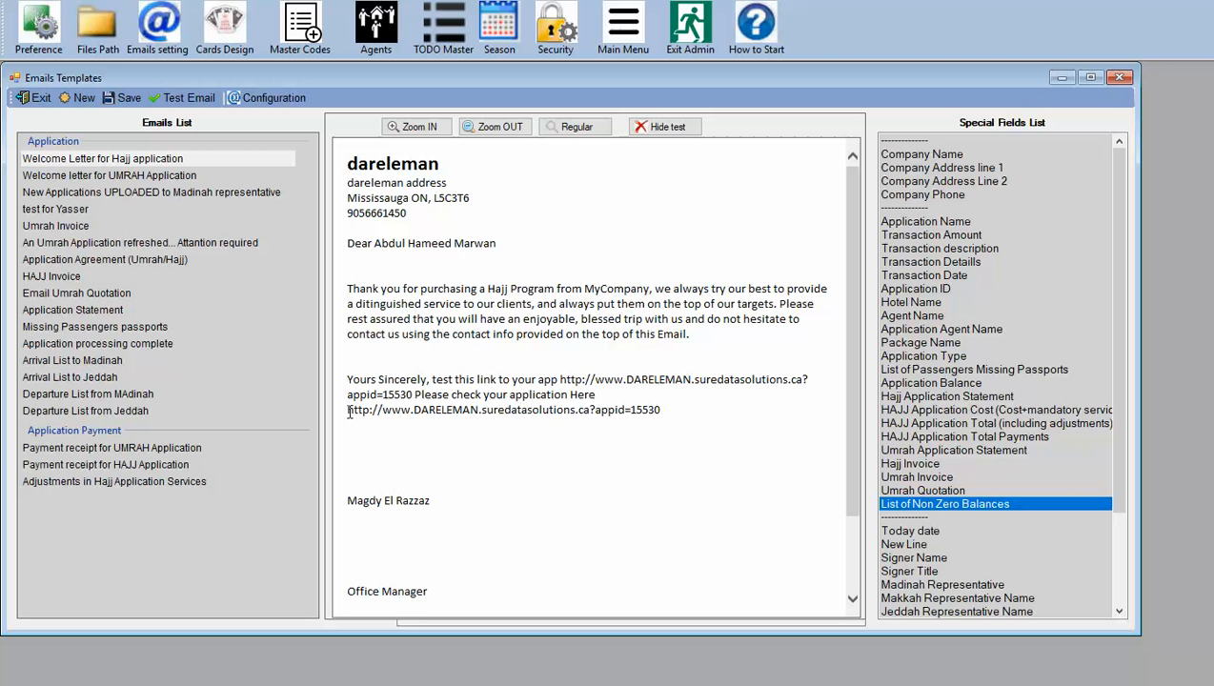
left_click_drag(348, 411, 678, 436)
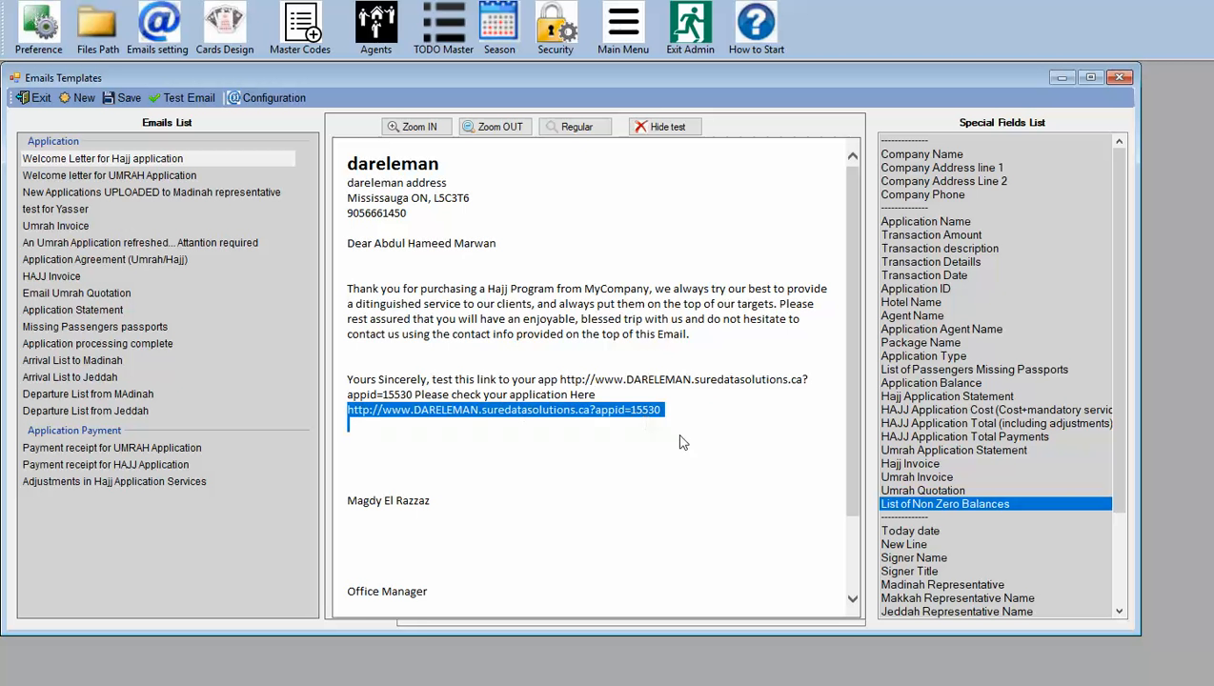
left_click(644, 481)
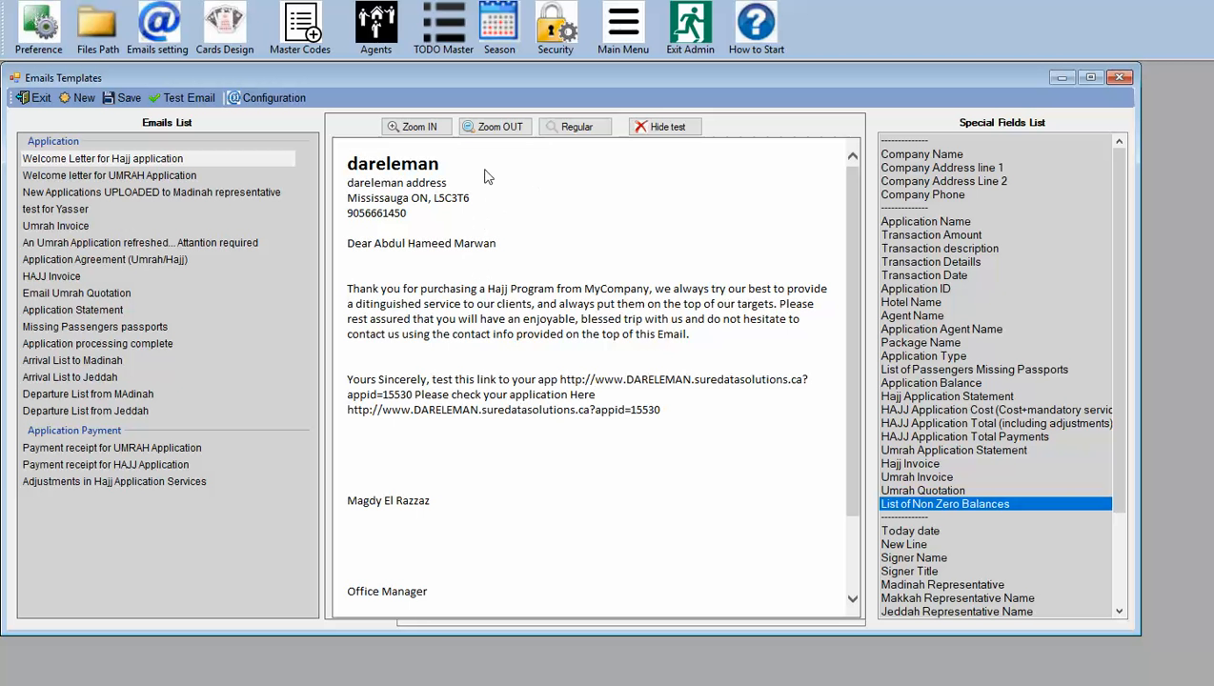
Enlarge the test email preview two levels, reduce it back to regular size, and hide the preview.
left_click(411, 134)
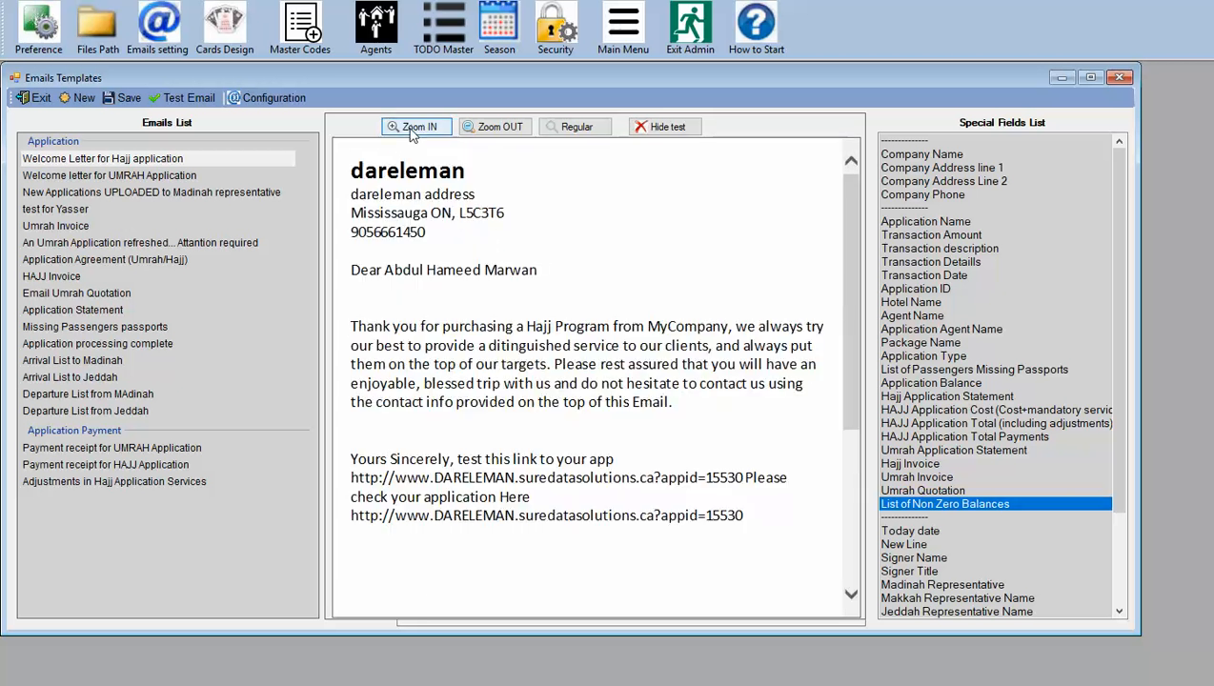
left_click(412, 132)
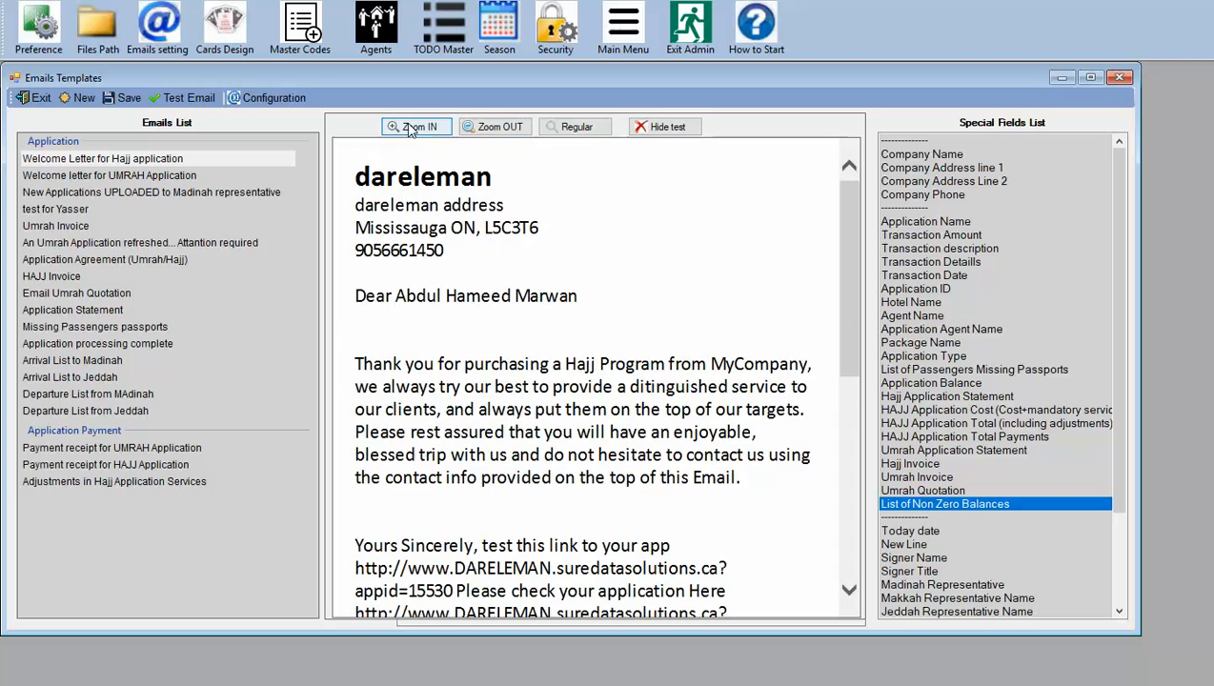
left_click(493, 128)
left_click(494, 127)
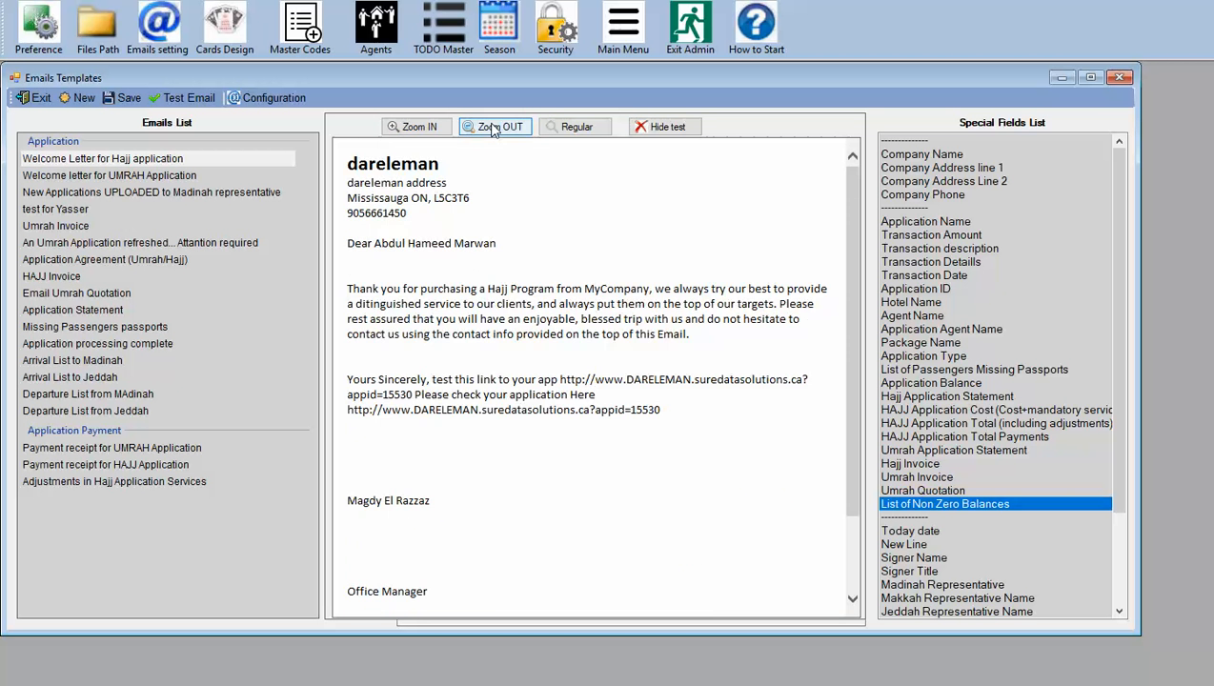
left_click(582, 134)
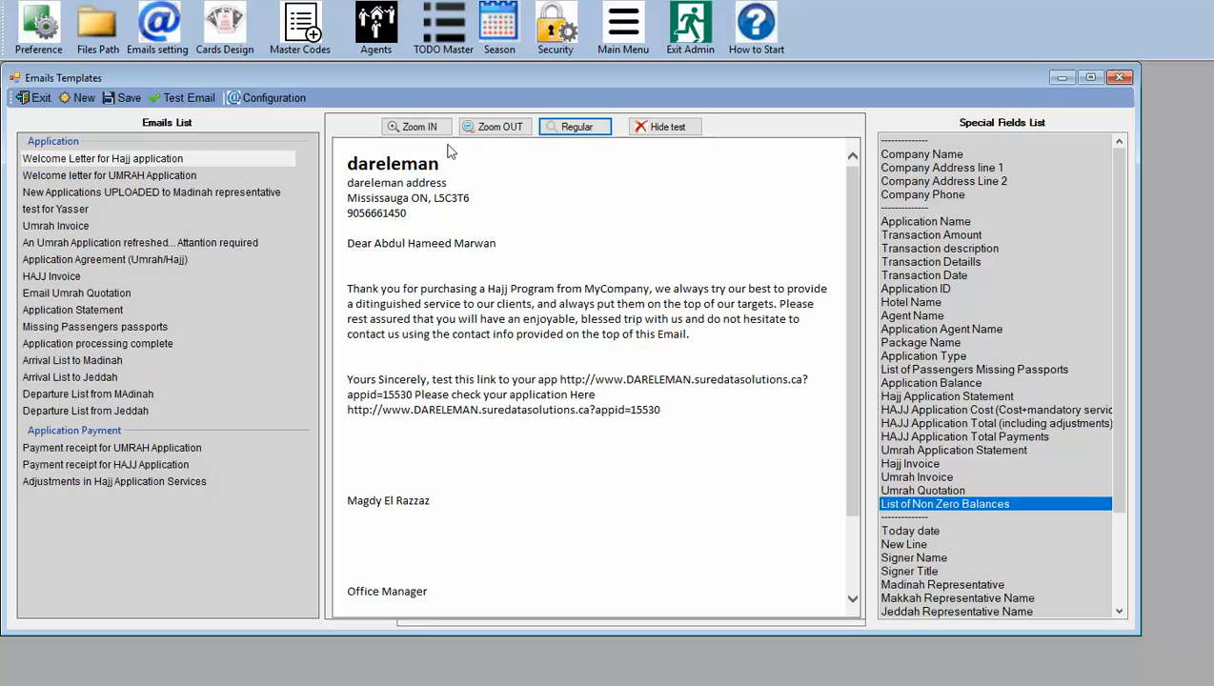
left_click(667, 126)
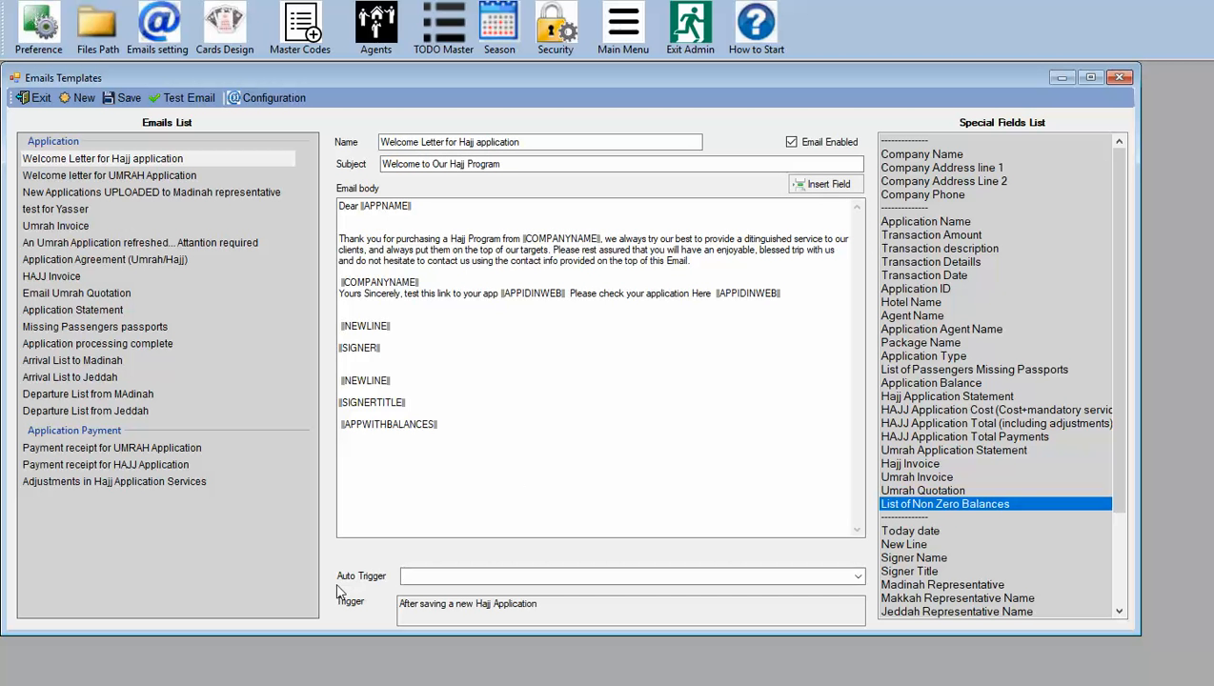
Examine the Auto Trigger choices for the Hajj welcome letter without selecting one.
left_click(858, 577)
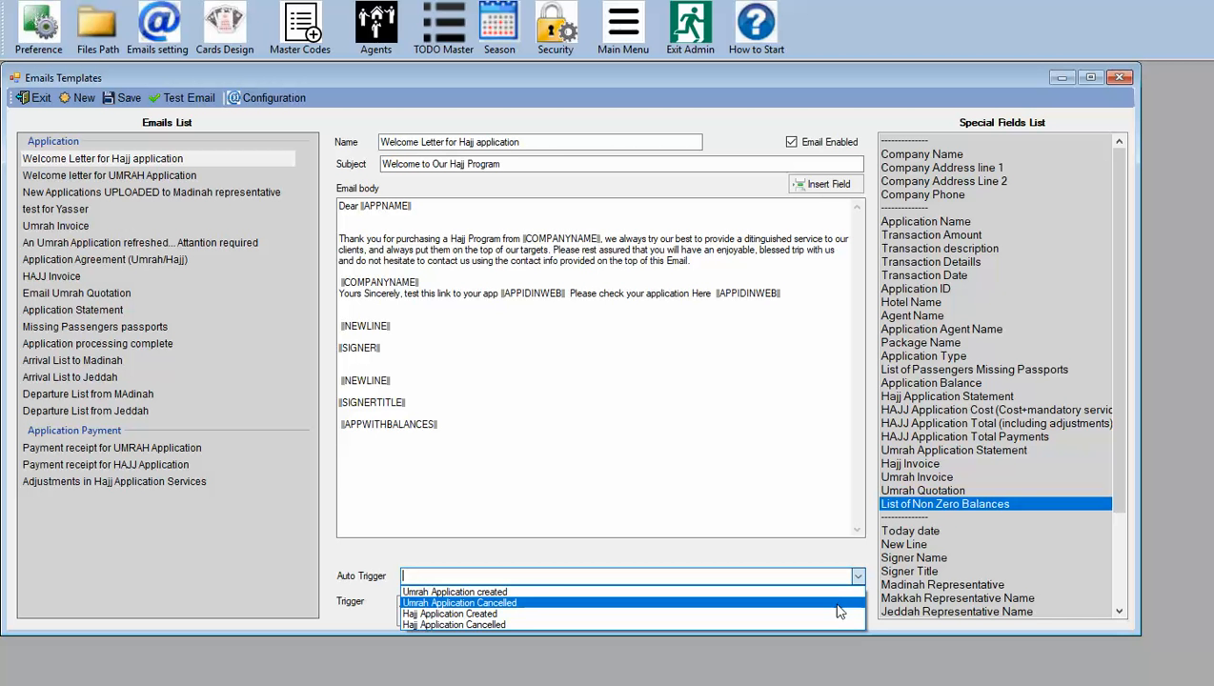
left_click(710, 578)
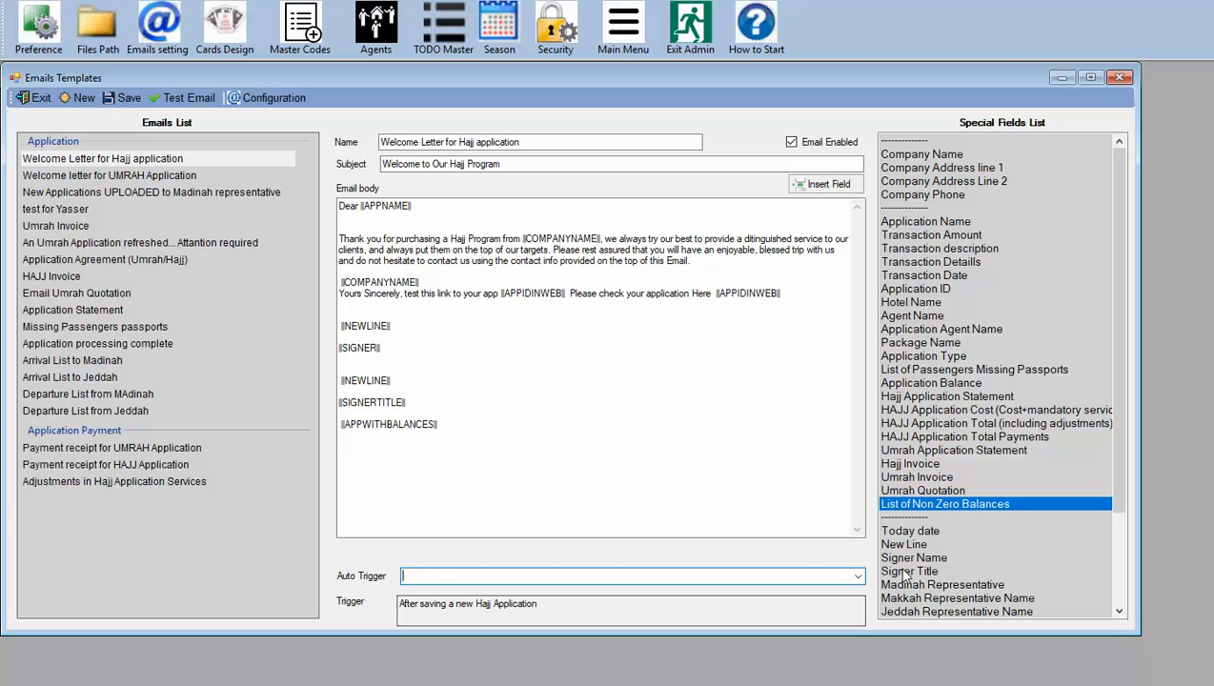